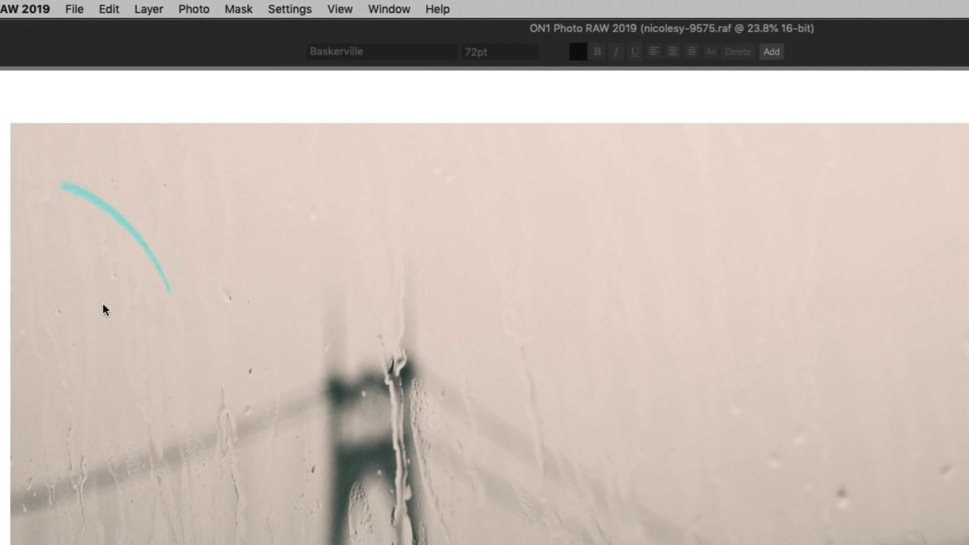
Step: Add a text box holding a © copyright line with the photographer's name, and select the text
left_click(601, 51)
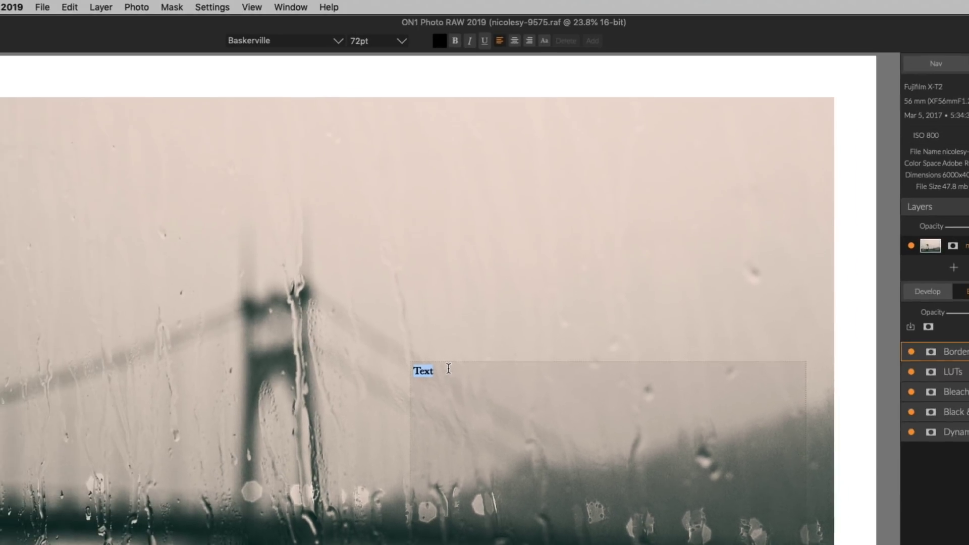
type("© Nicole S. Young")
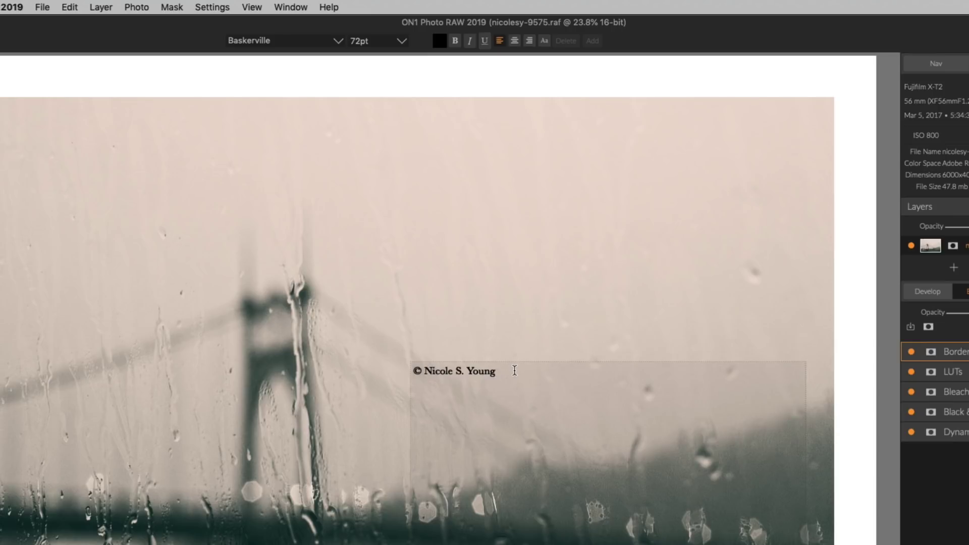
key("super+a")
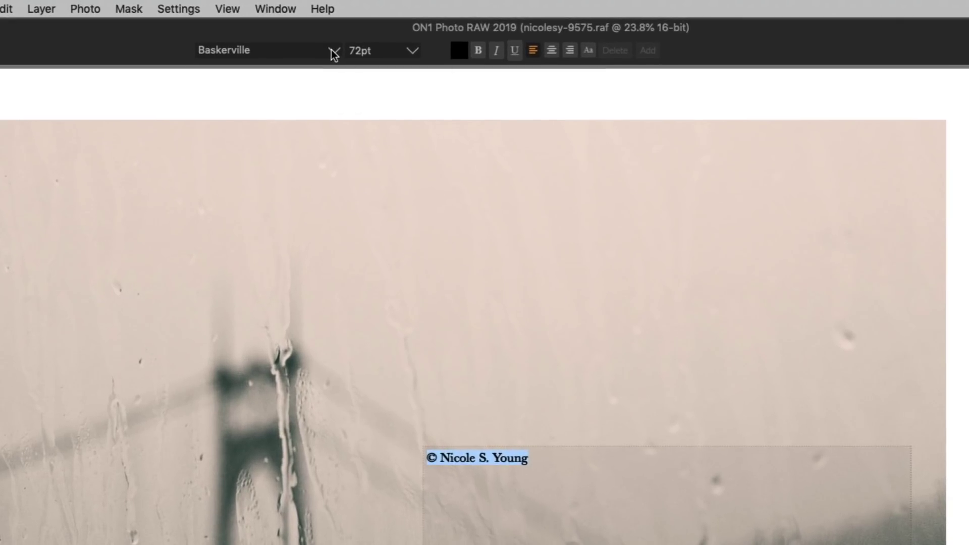
Step: Set the copyright text size to 96pt
left_click(338, 41)
left_click(334, 51)
left_click(412, 50)
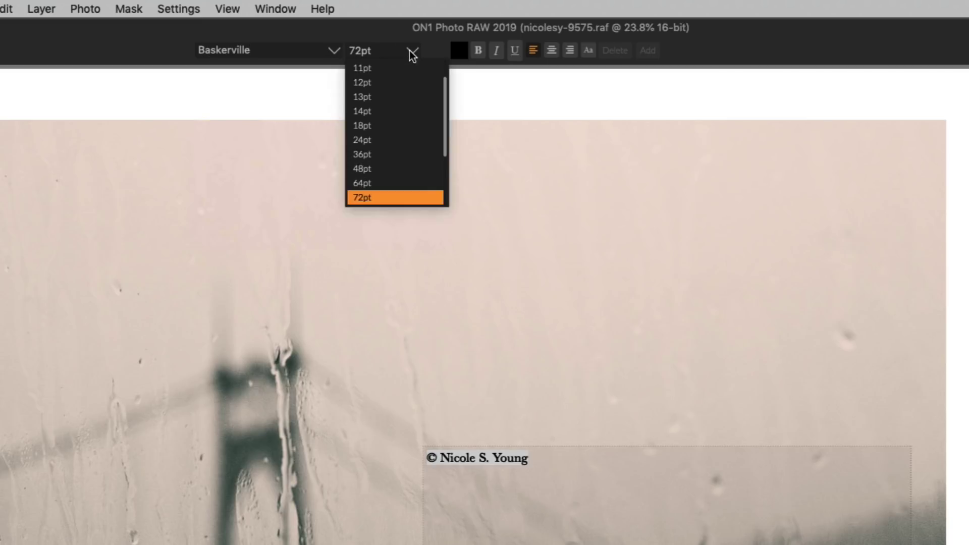
scroll(383, 161, "down", 1)
scroll(382, 164, "down", 1)
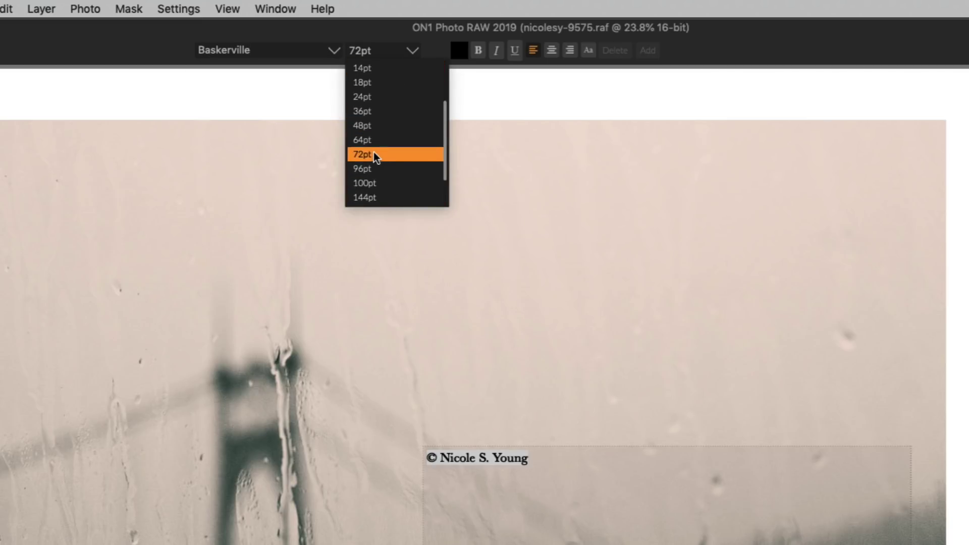
left_click(376, 167)
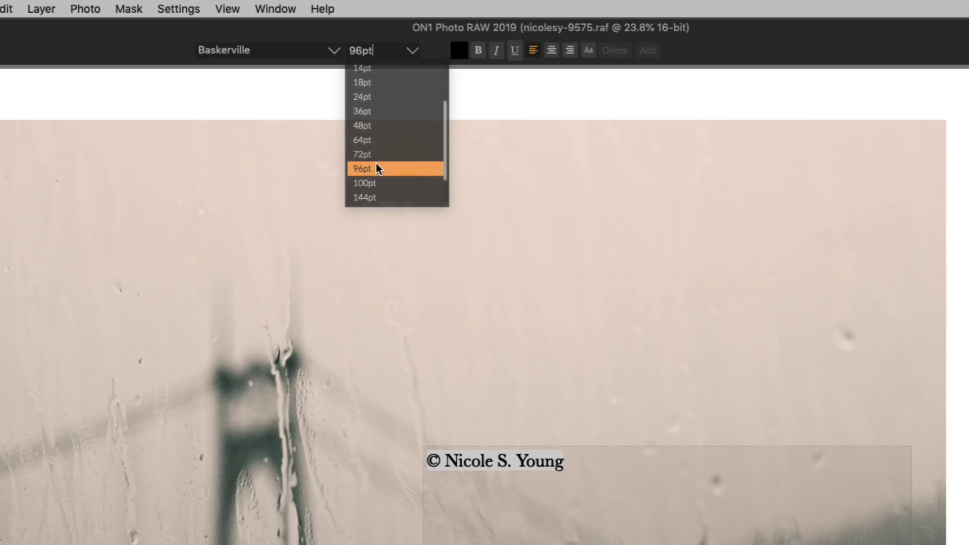
Step: Make the copyright text white with opacity lowered to 50
left_click(466, 50)
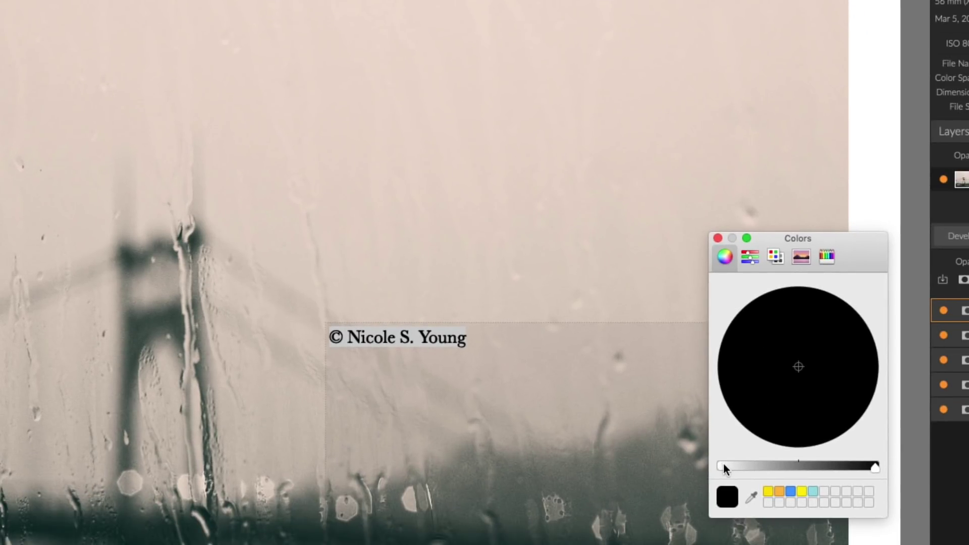
left_click(717, 466)
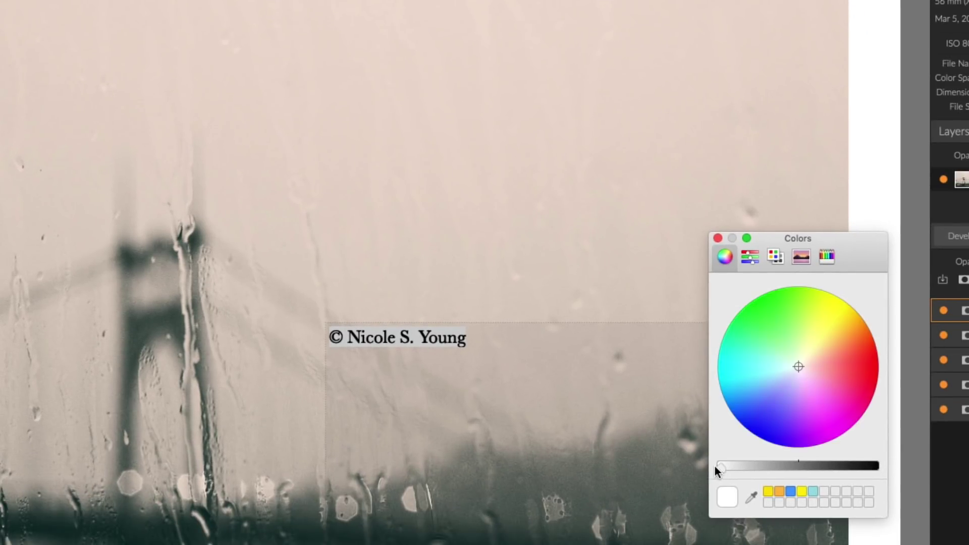
left_click(717, 237)
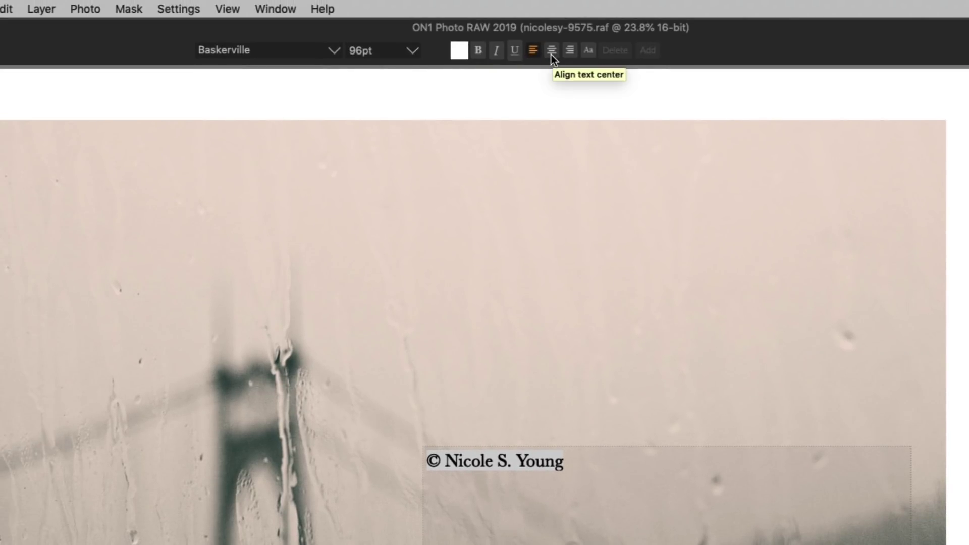
left_click(588, 52)
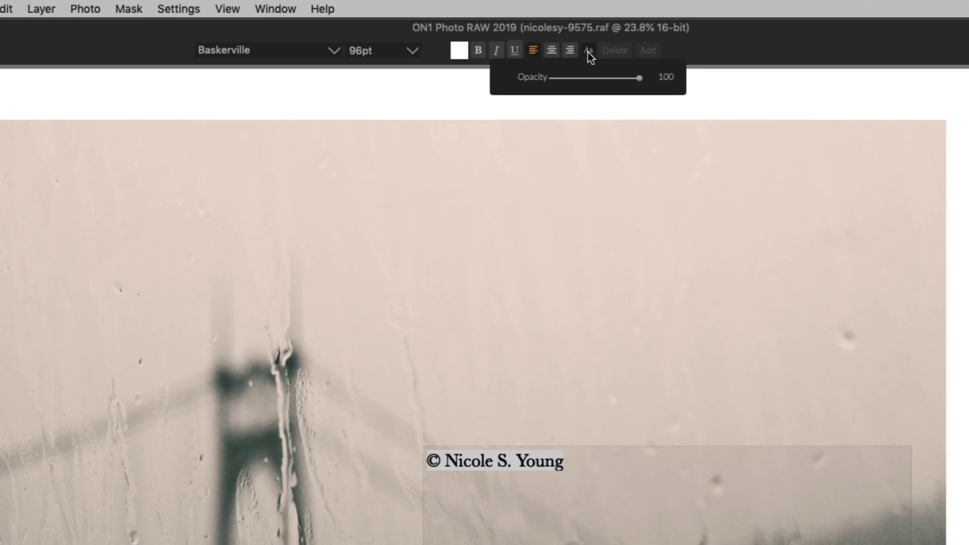
left_click_drag(640, 79, 596, 79)
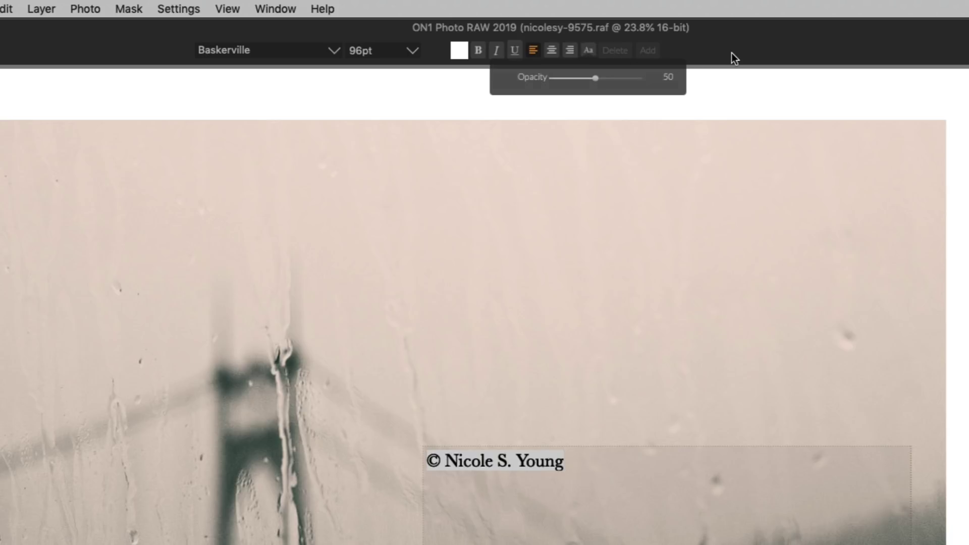
left_click(749, 89)
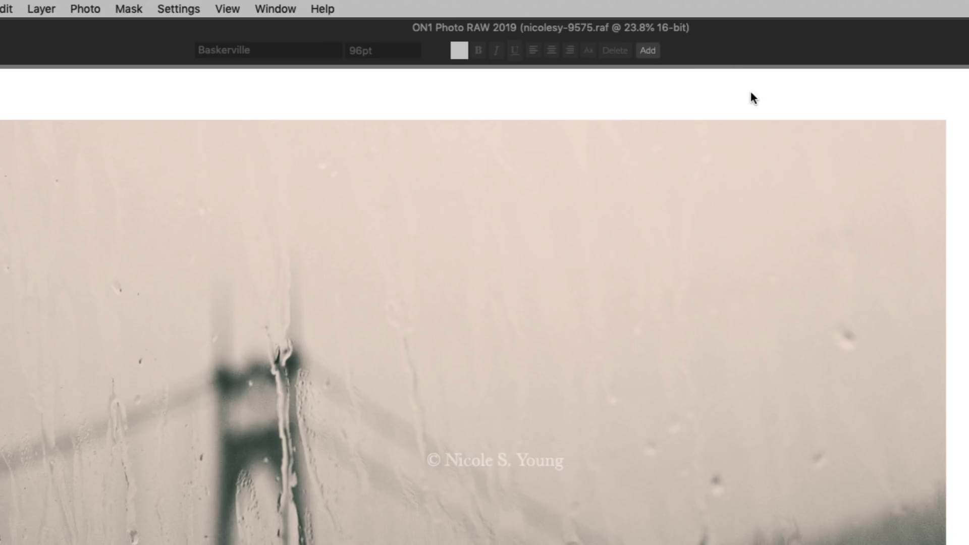
Step: Shrink the copyright text box to fit the line and place it in the bottom-right corner
left_click(498, 457)
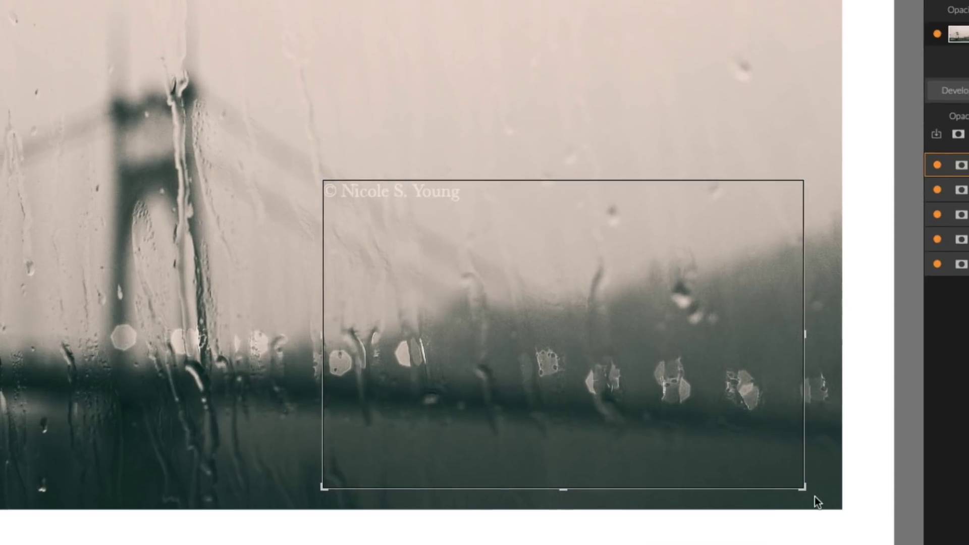
left_click_drag(806, 492, 487, 217)
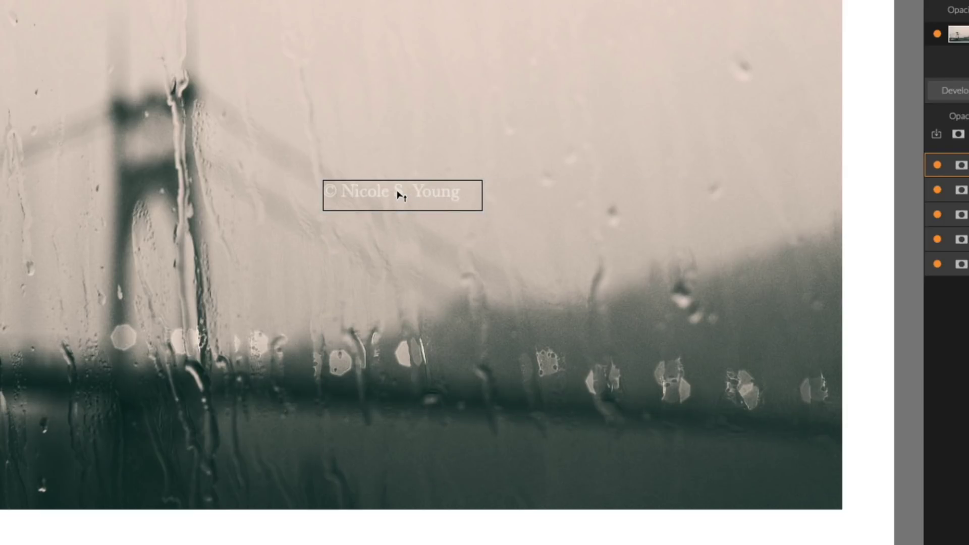
left_click_drag(401, 196, 757, 473)
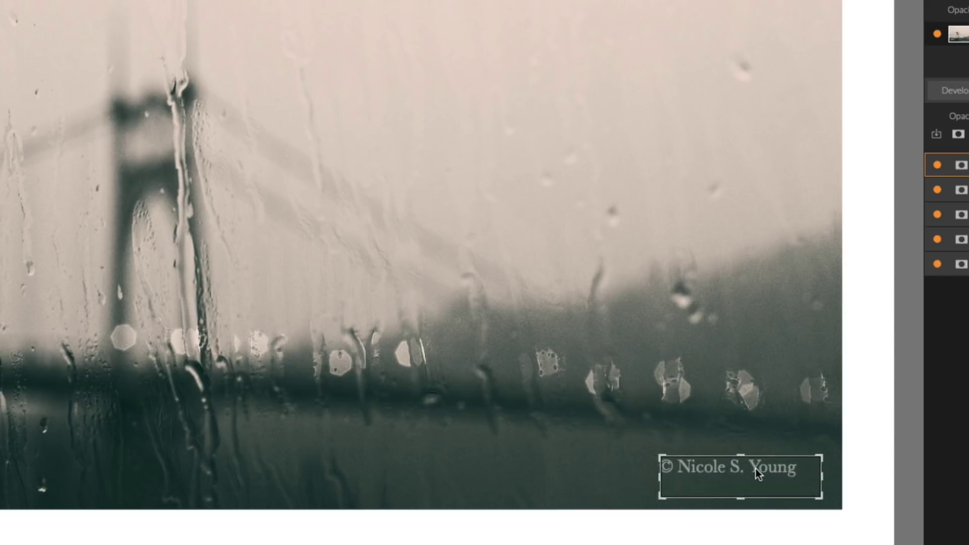
left_click(858, 330)
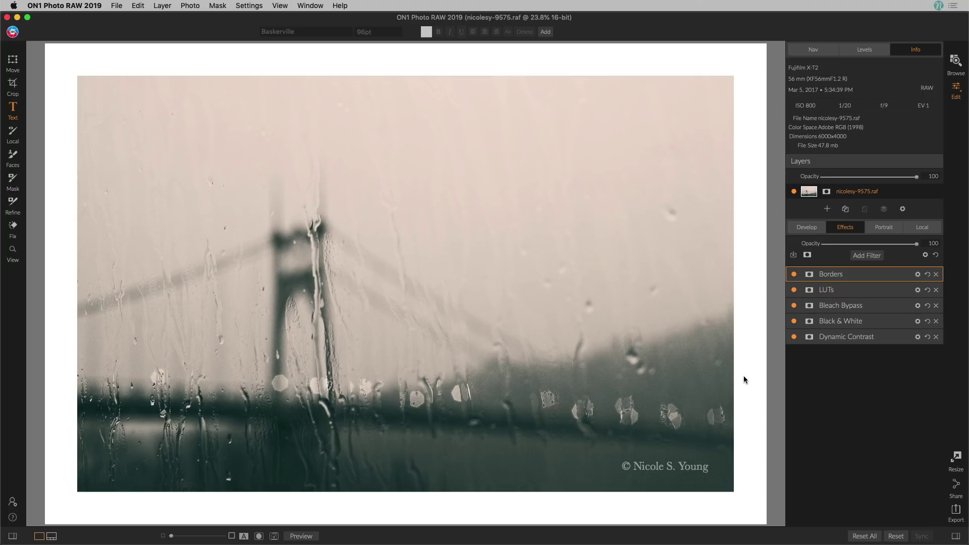
key("super+Tab")
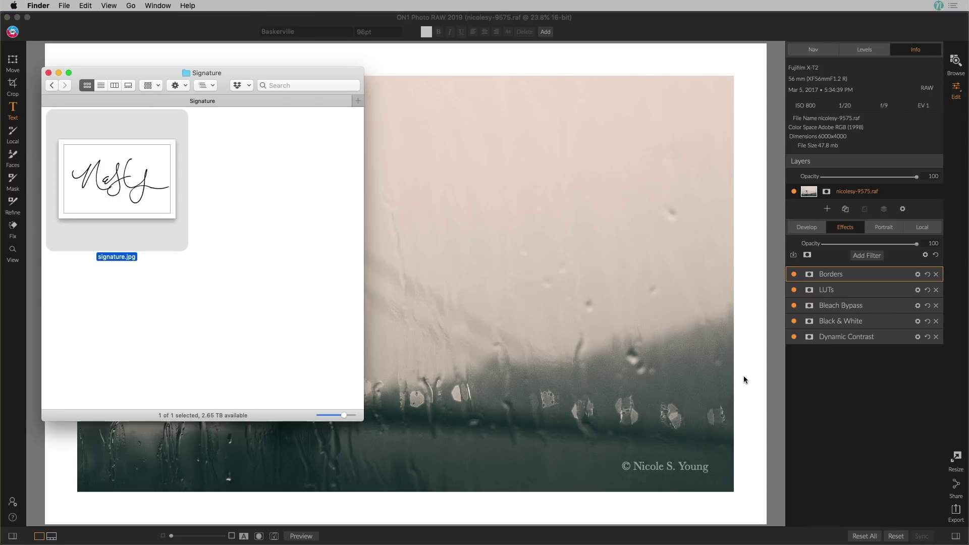
key("space")
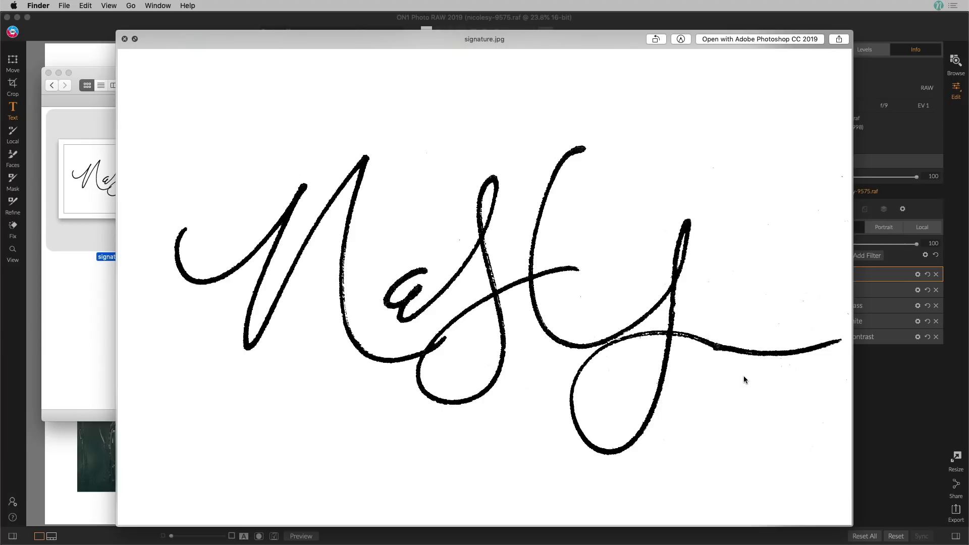
key("space")
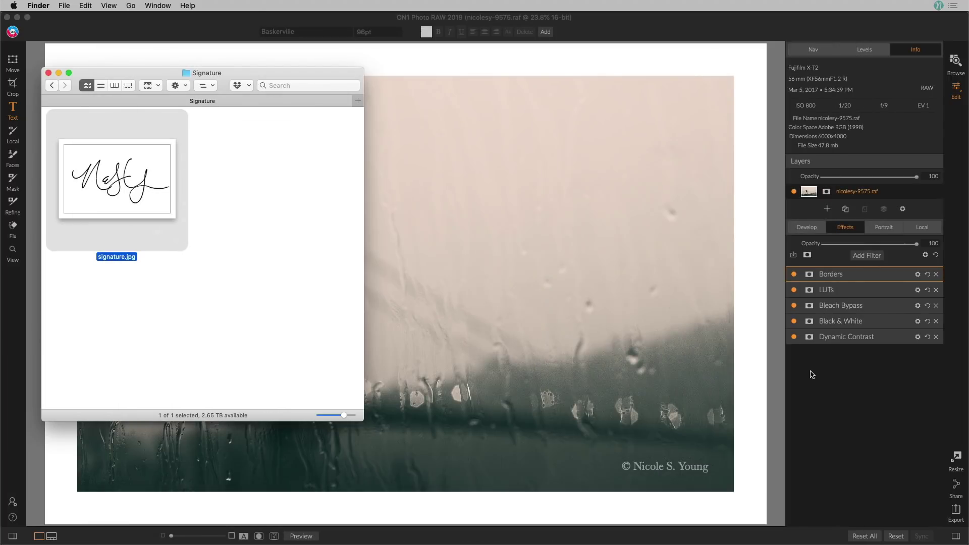
left_click(812, 374)
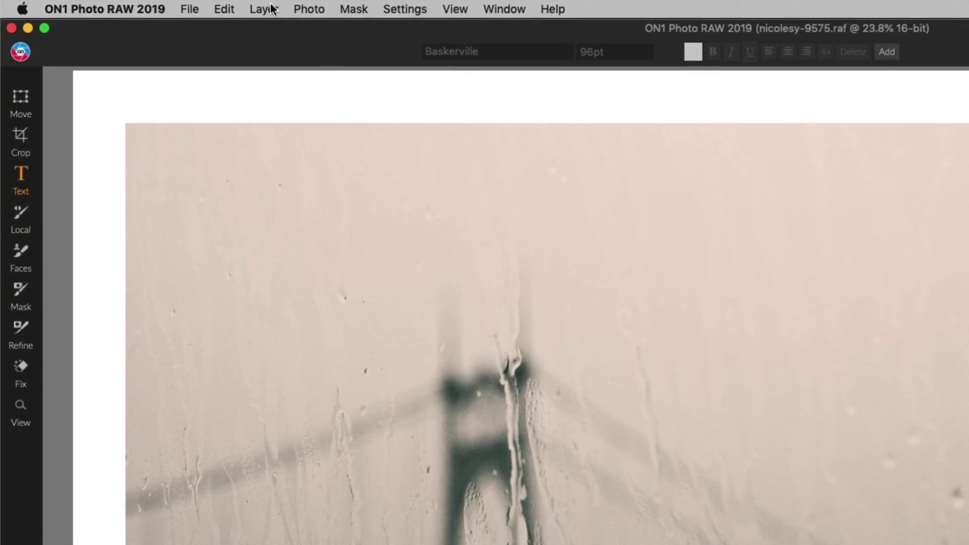
Step: Add signature.jpg from the Signature folder as a new layer over the photo
left_click(165, 6)
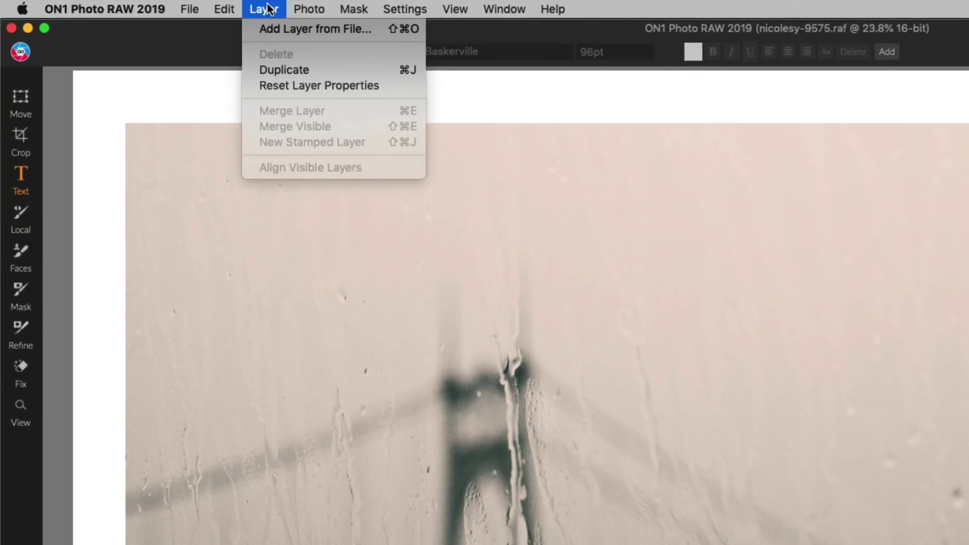
left_click(285, 29)
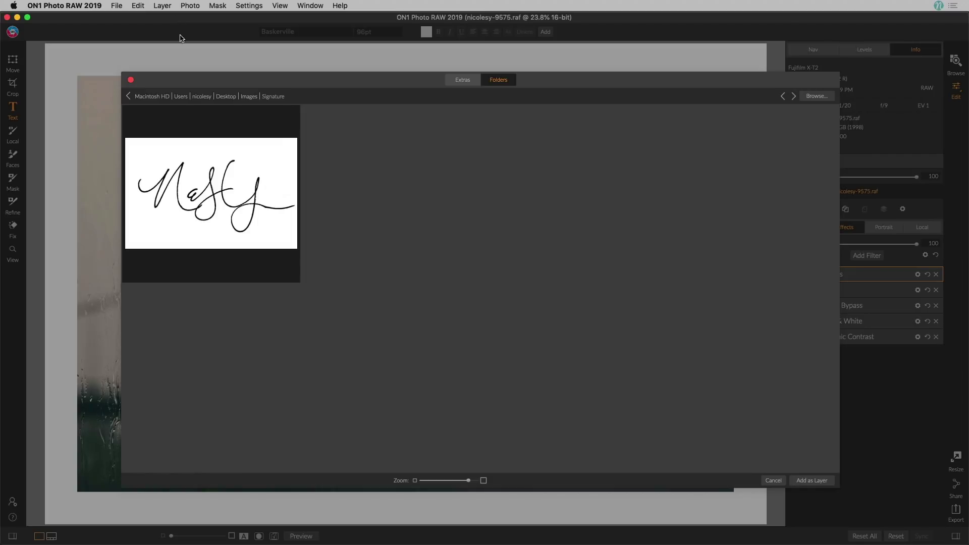
left_click(808, 100)
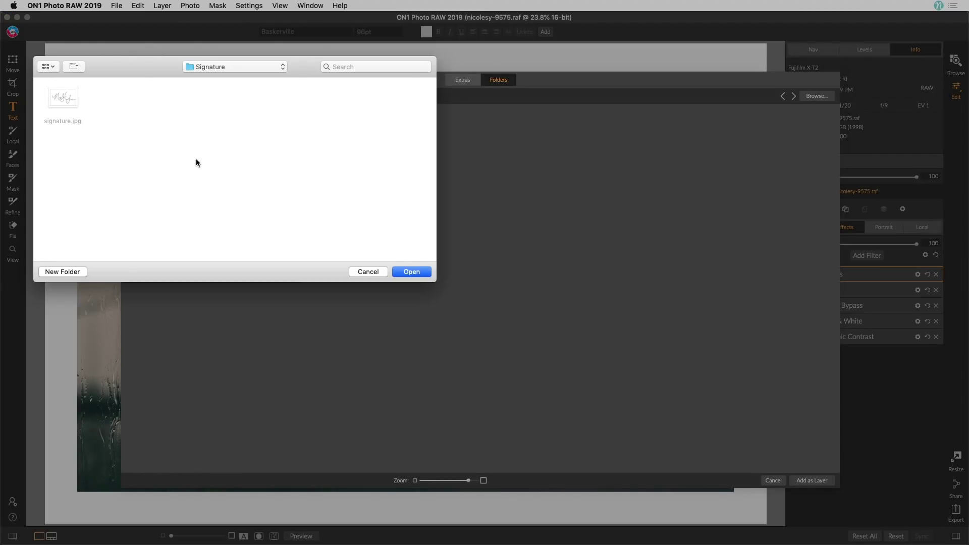
left_click(407, 274)
left_click(236, 200)
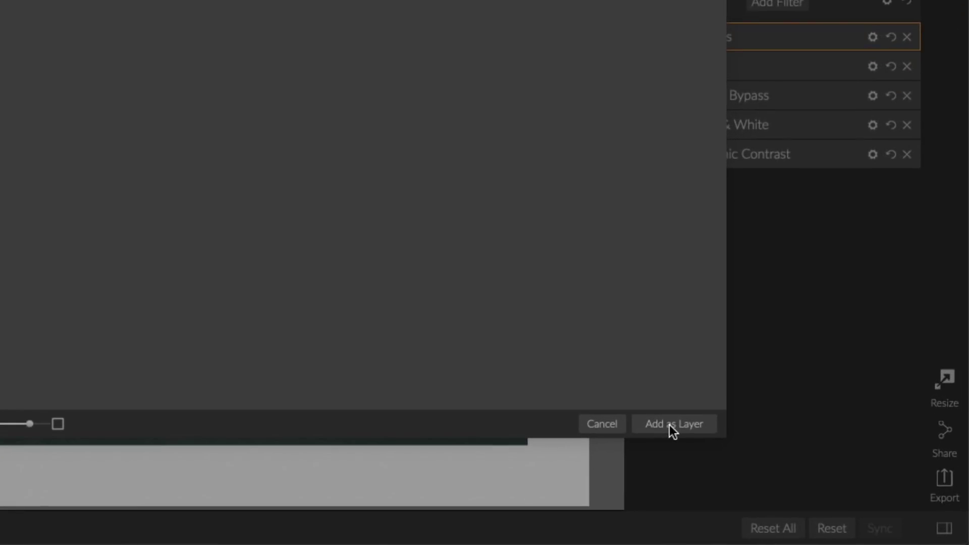
left_click(671, 424)
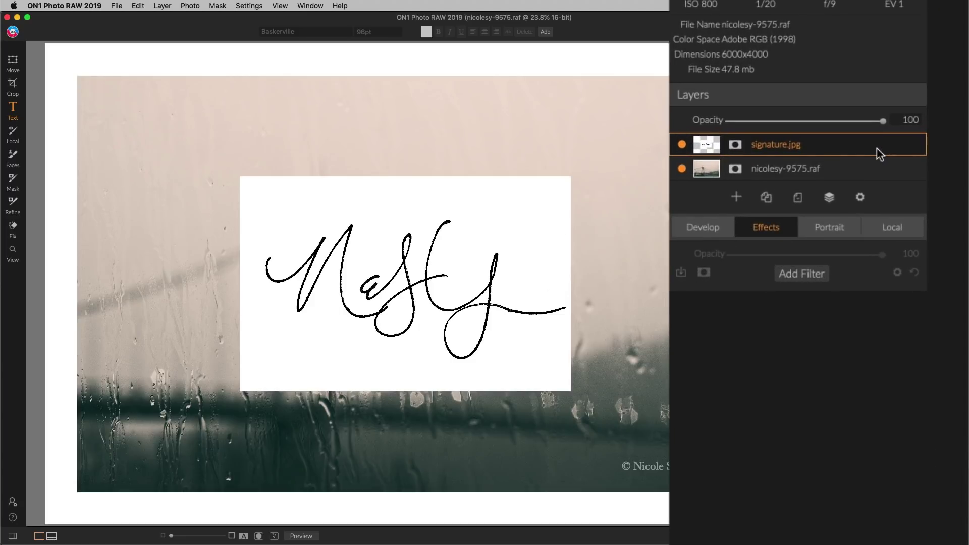
Step: Set the signature.jpg layer's blend mode to Multiply
left_click(860, 197)
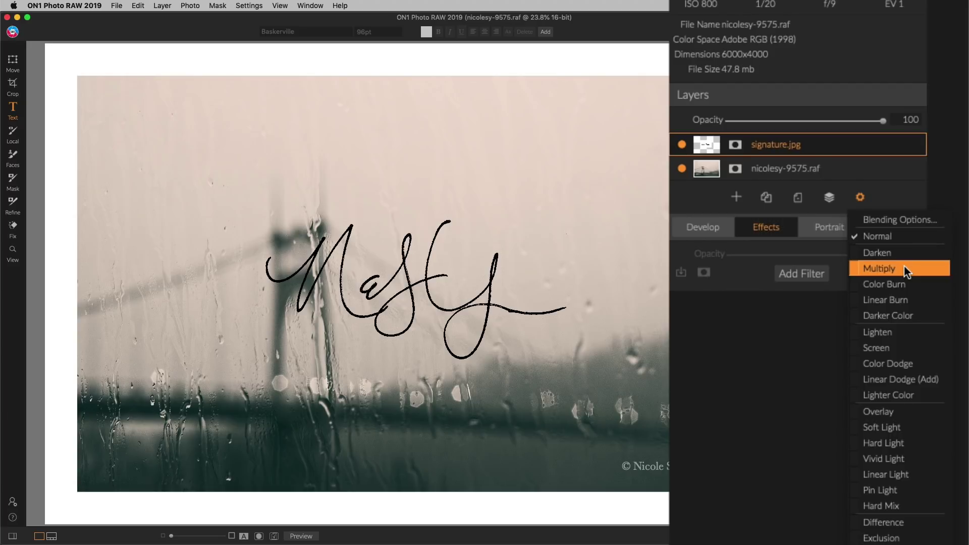
left_click(903, 269)
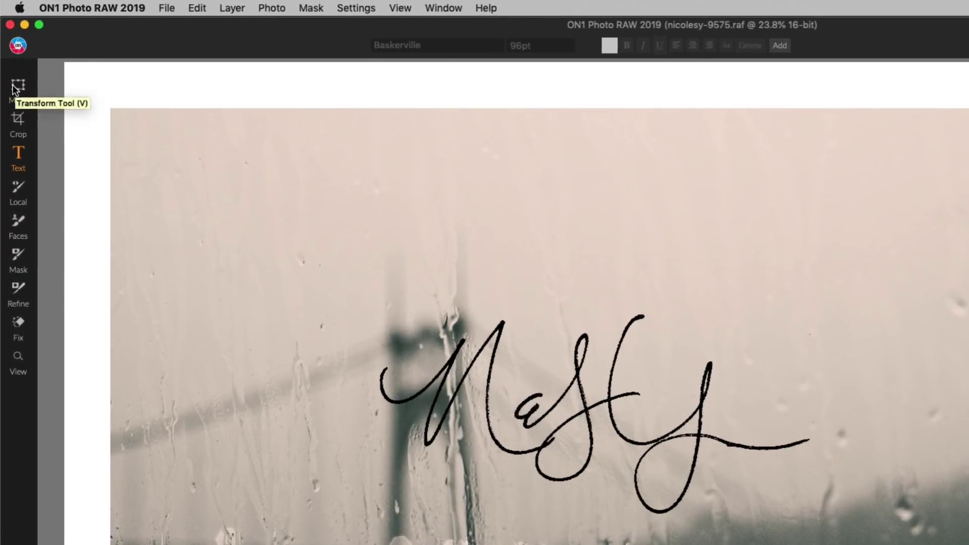
Step: Shrink the signature proportionally and apply it just above the copyright line, bottom-right
left_click(11, 76)
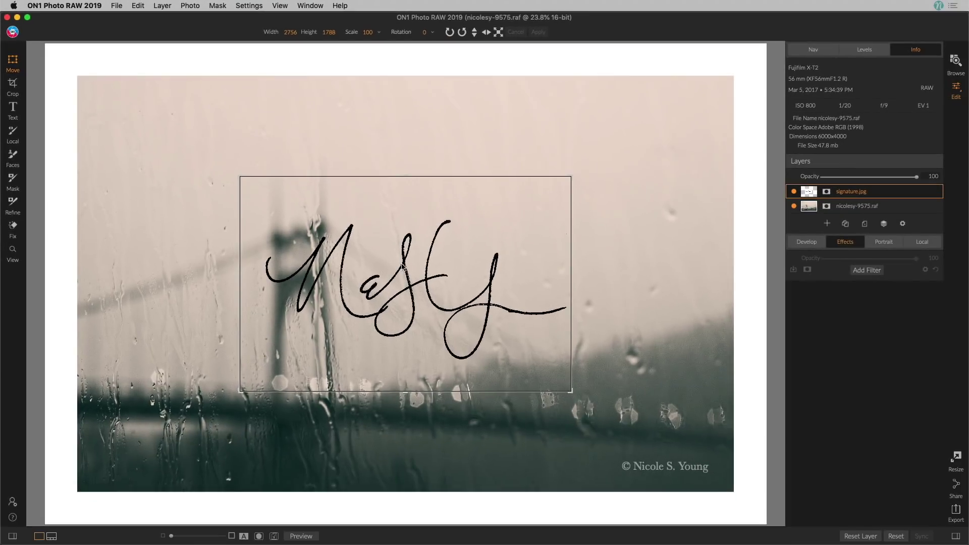
left_click_drag(588, 382, 651, 403)
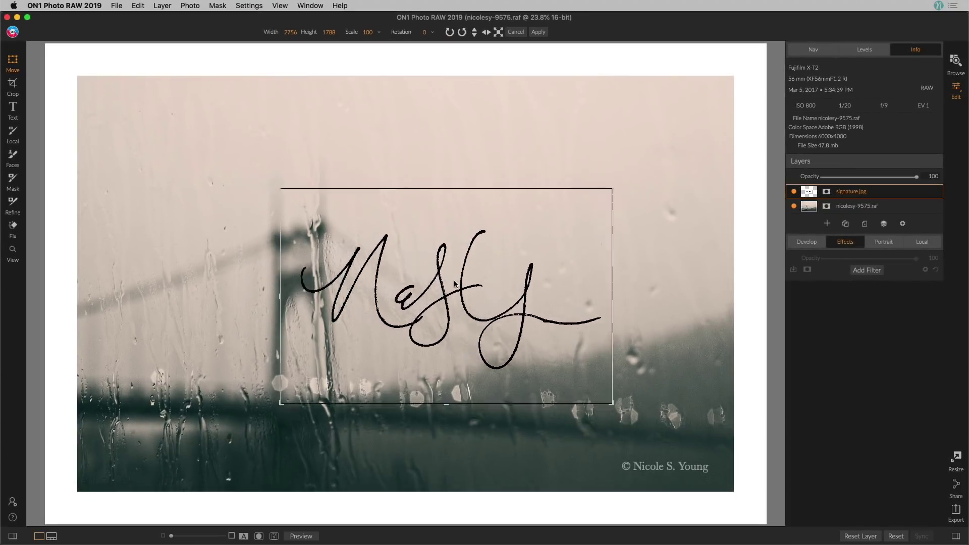
left_click_drag(454, 284, 578, 371)
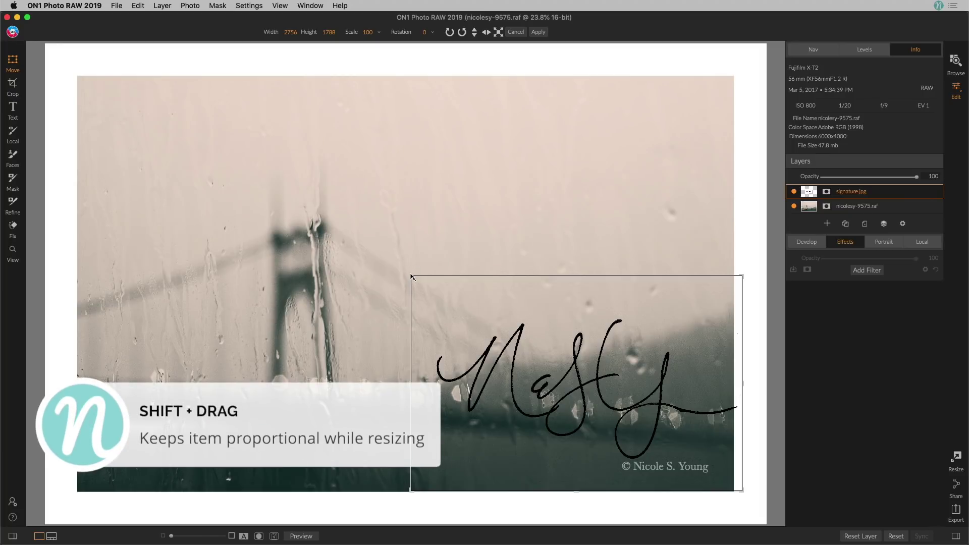
left_click_drag(412, 277, 561, 372)
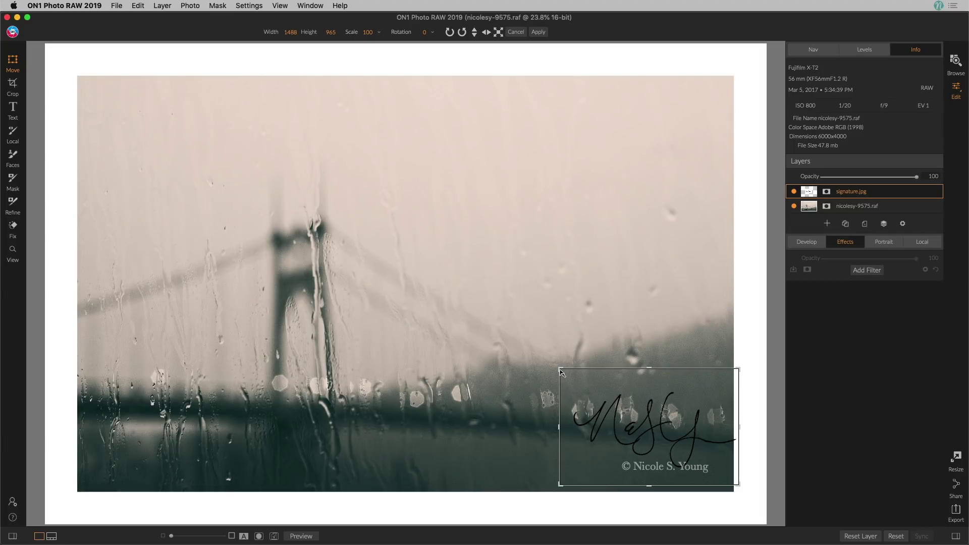
mouse_move(669, 425)
left_mouse_down()
mouse_move(648, 413)
mouse_move(659, 404)
left_mouse_up()
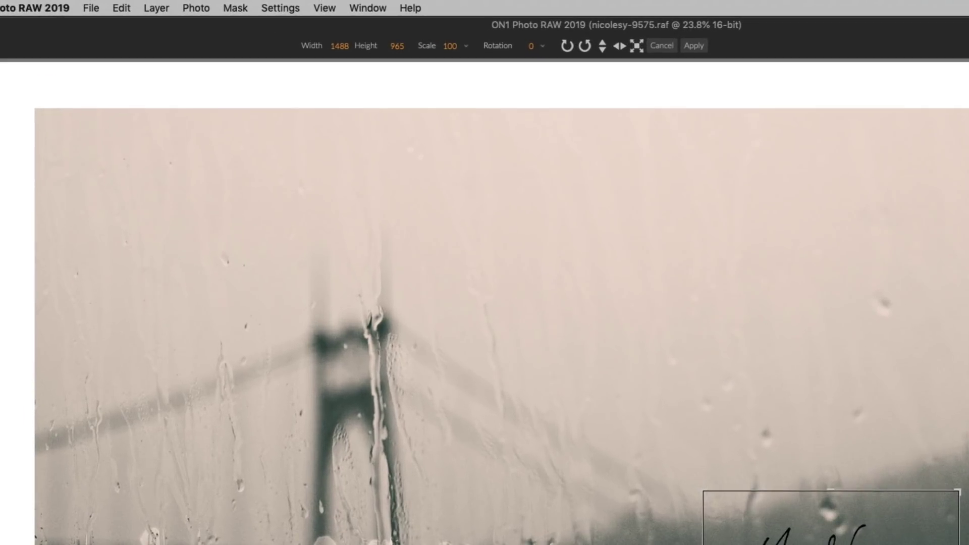
left_click(698, 45)
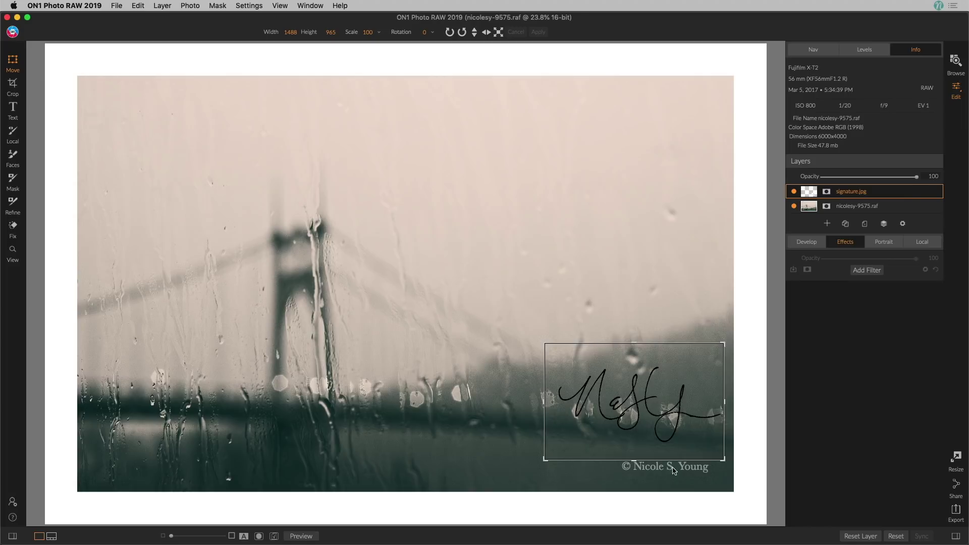
Step: Delete the copyright text watermark
left_click(11, 108)
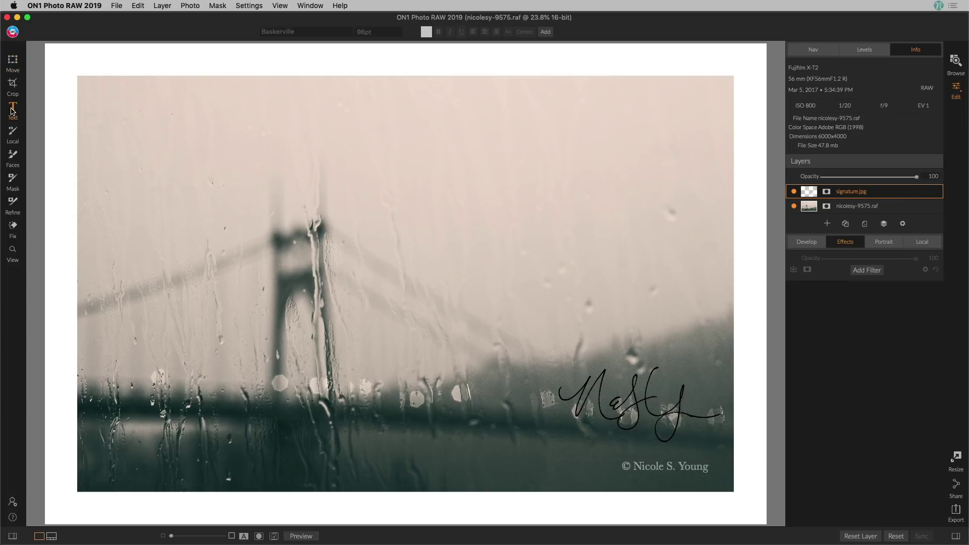
left_click(652, 472)
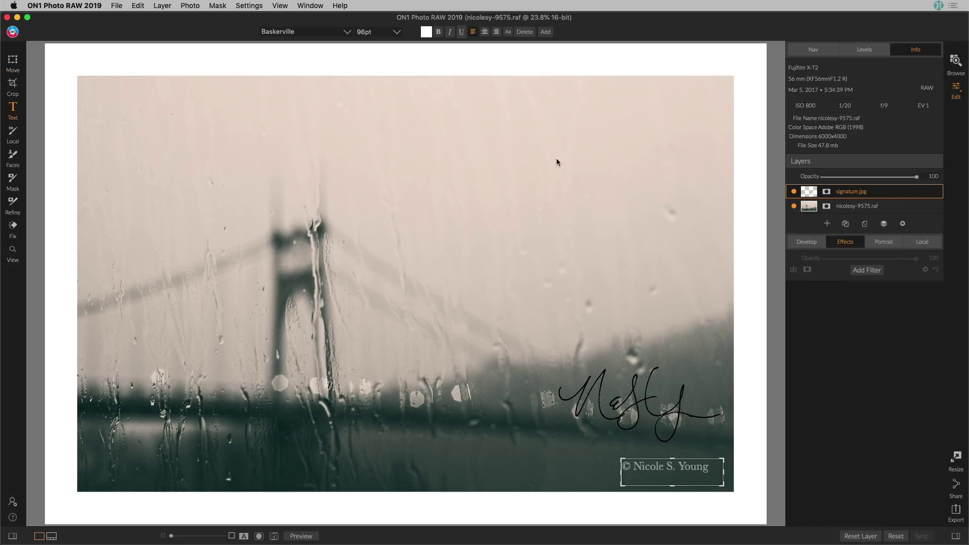
left_click(524, 32)
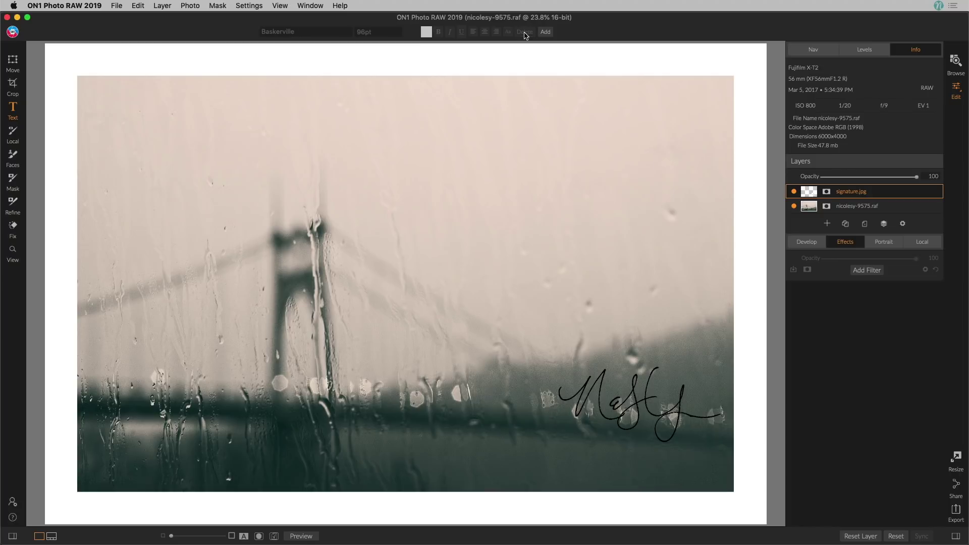
Step: Move the signature lower into the bottom-right corner and apply
left_click(13, 61)
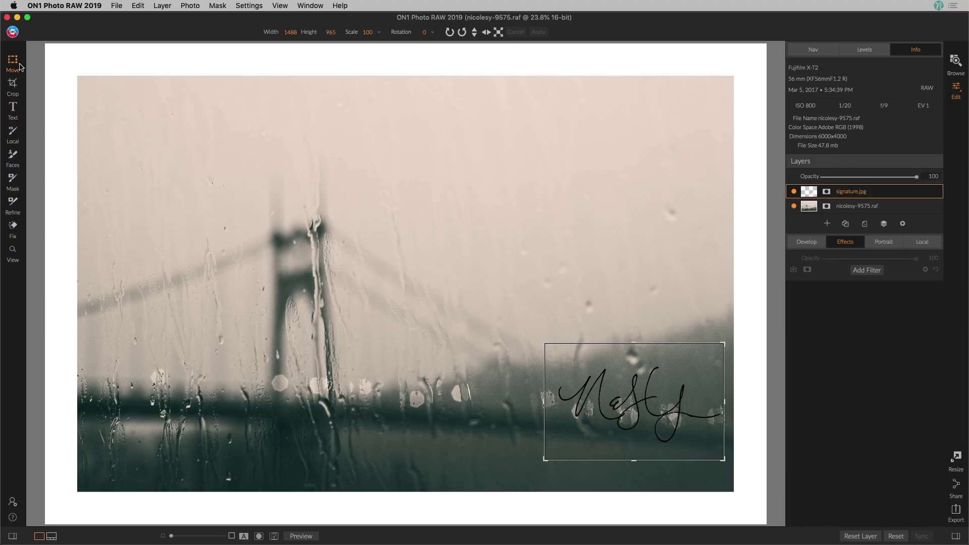
left_click_drag(649, 397, 650, 442)
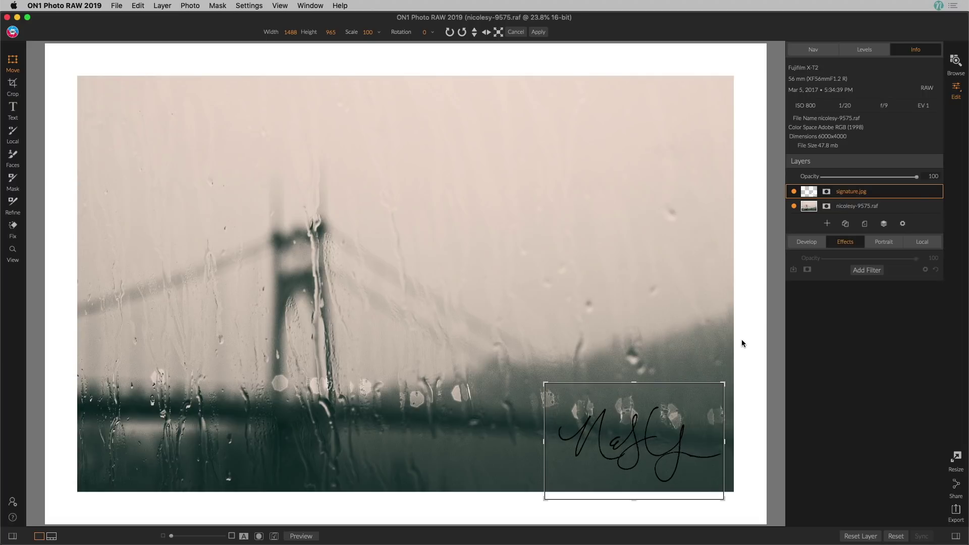
left_click(538, 33)
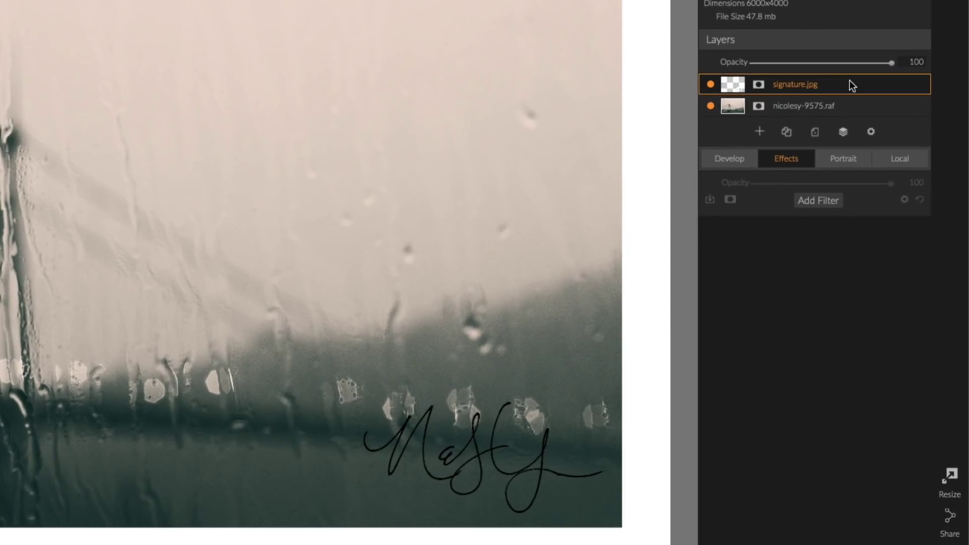
Step: Add a Curves filter to the signature layer, dragging the top-right point down to invert it
left_click(816, 201)
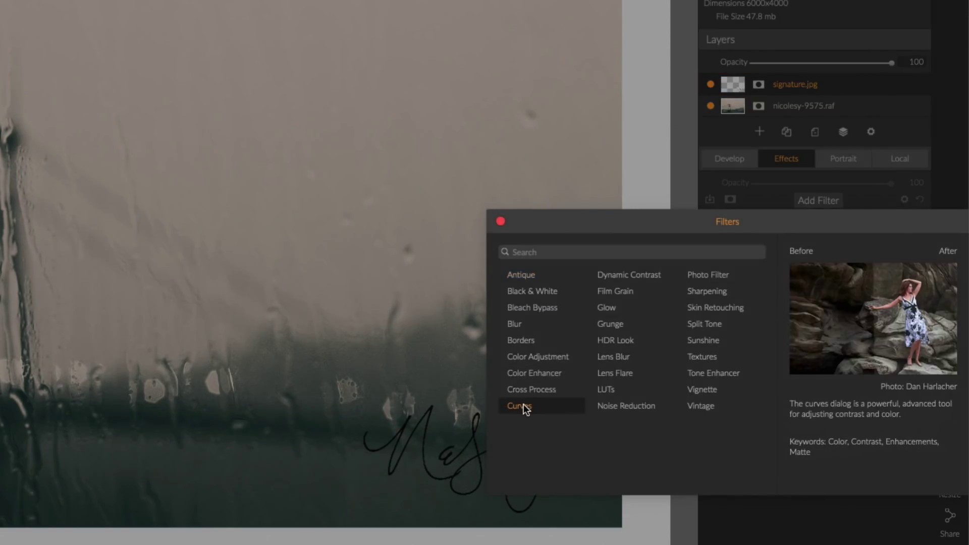
left_click(523, 404)
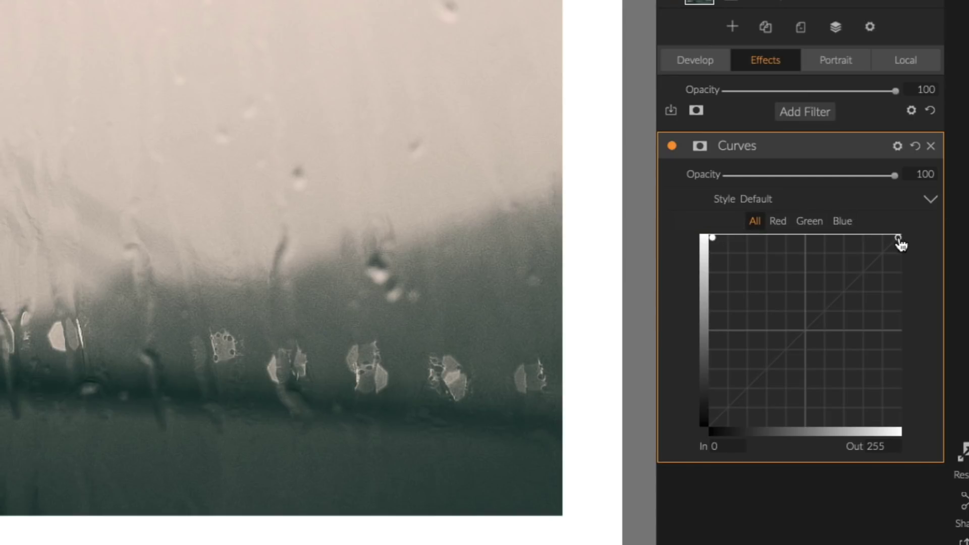
left_click_drag(901, 244, 931, 440)
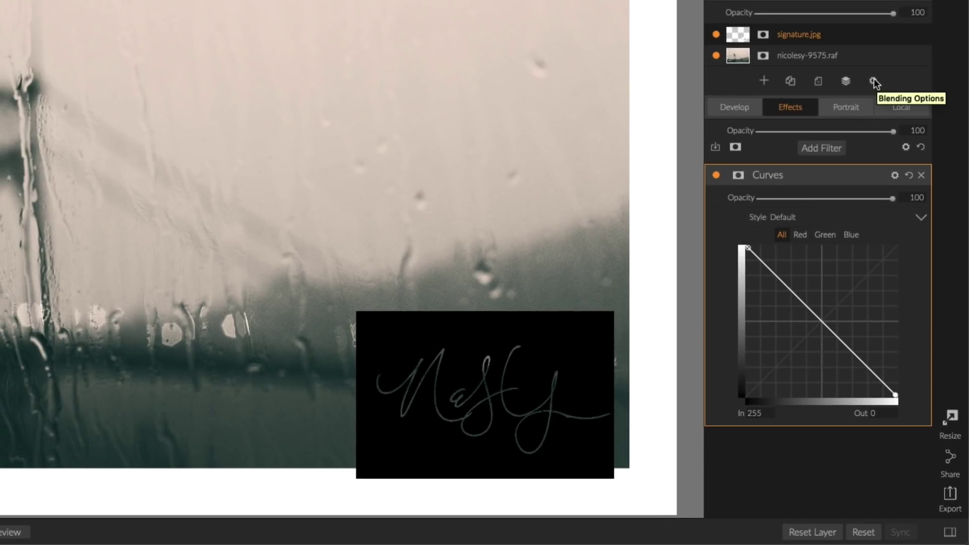
Step: Switch the signature layer's blend mode to Screen
left_click(874, 79)
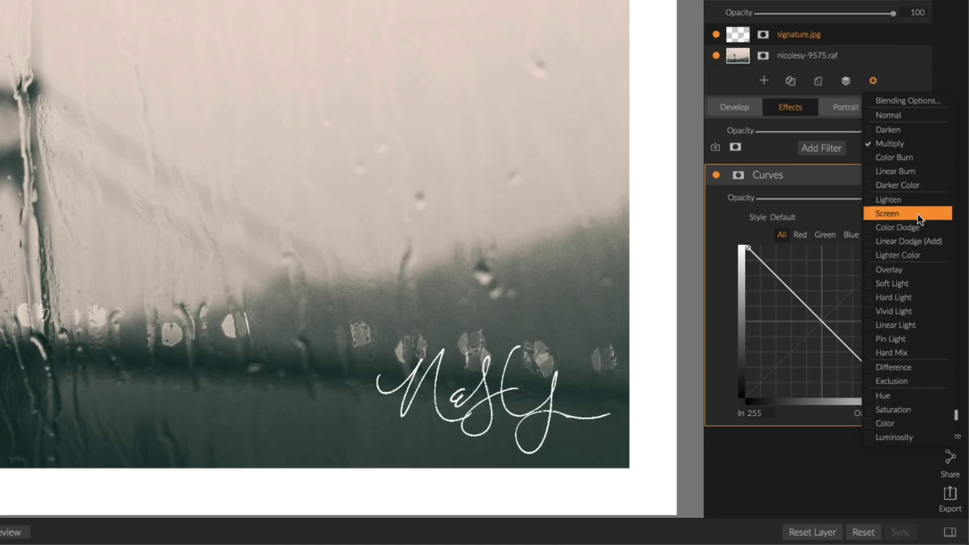
left_click(917, 213)
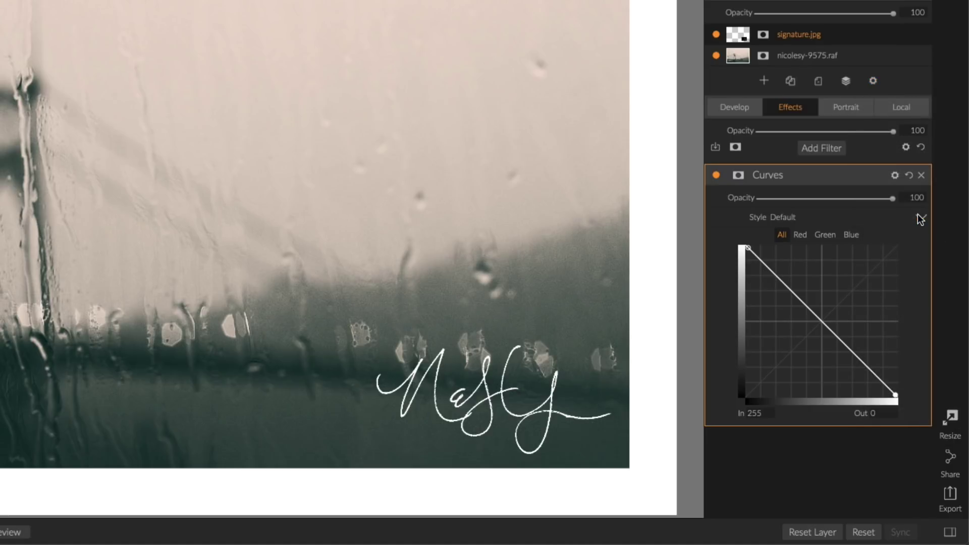